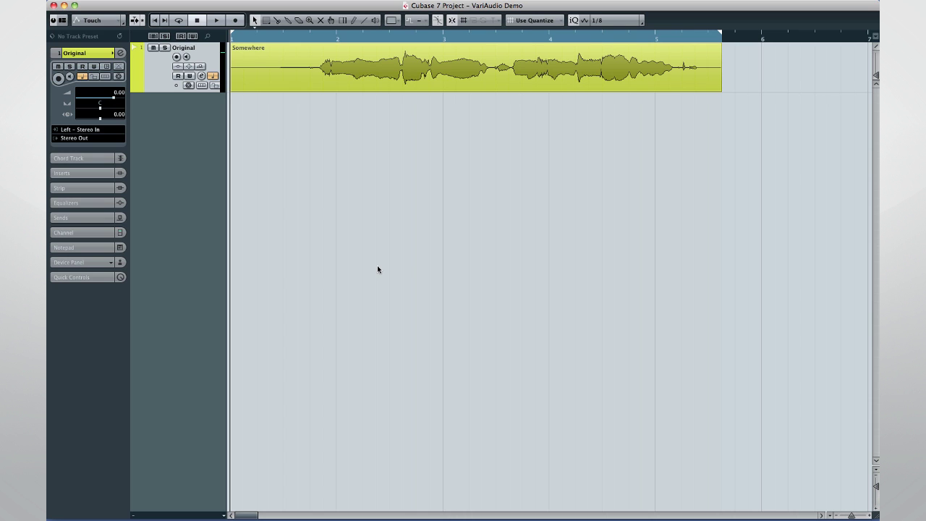
# Step: Play the original Somewhere vocal, then select its audio event as the harmony source
pyautogui.press('space')
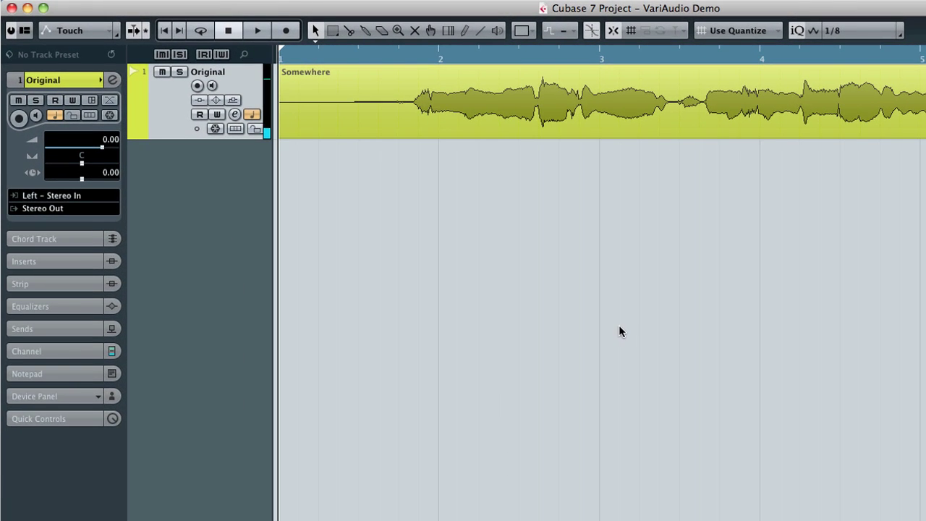
pyautogui.click(451, 114)
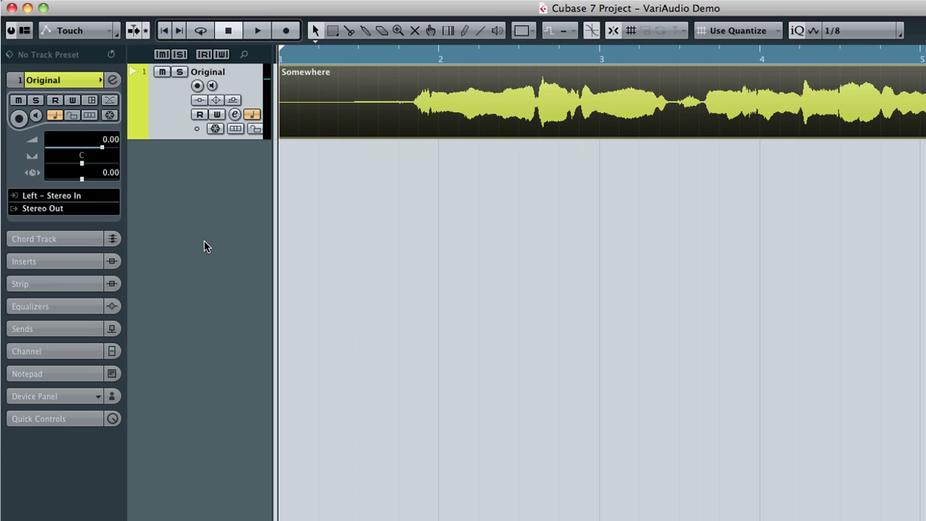
# Step: Generate 2 harmony voices with Reduce Vibrato at 43% and Open Sample Editor unchecked
pyautogui.click(211, 6)
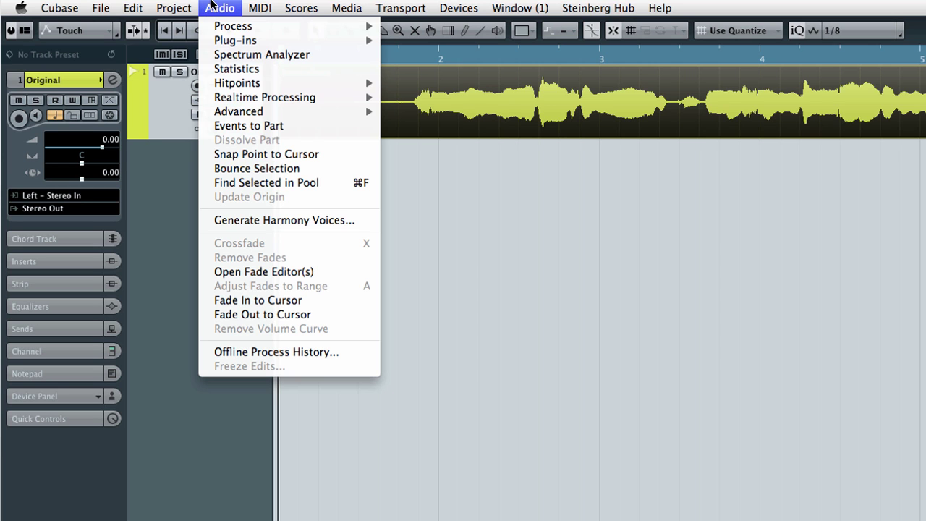
pyautogui.click(359, 221)
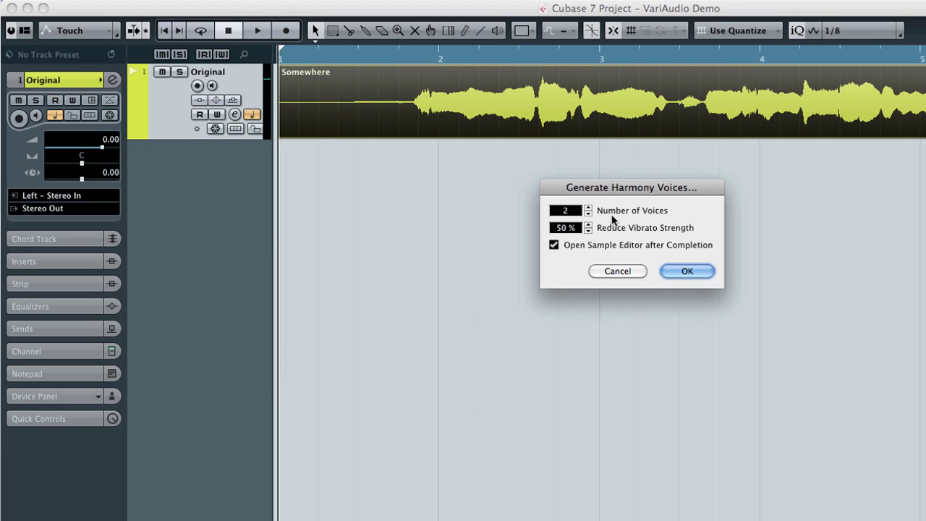
pyautogui.click(588, 206)
pyautogui.click(587, 207)
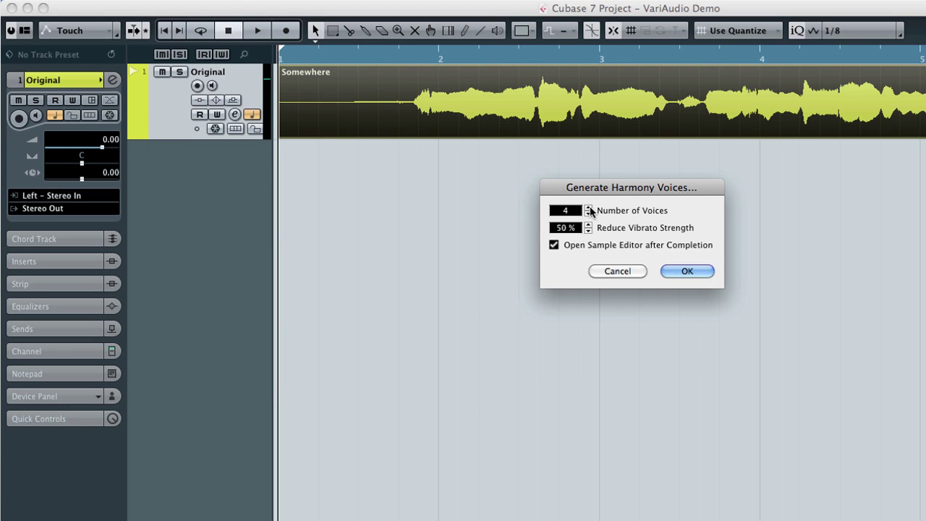
pyautogui.click(588, 214)
pyautogui.click(587, 215)
pyautogui.click(588, 231)
pyautogui.click(588, 231)
pyautogui.click(588, 231)
pyautogui.click(554, 244)
pyautogui.click(588, 207)
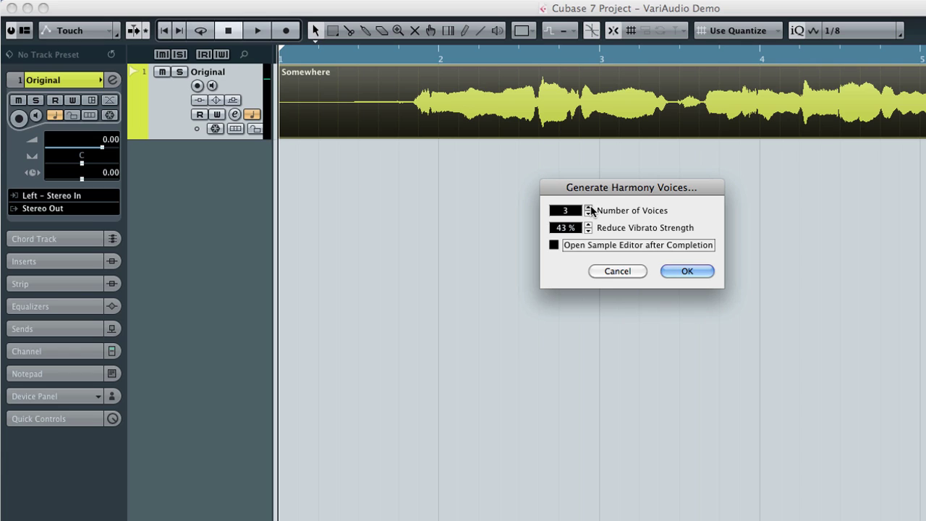
pyautogui.click(588, 207)
pyautogui.doubleClick(589, 214)
pyautogui.click(671, 273)
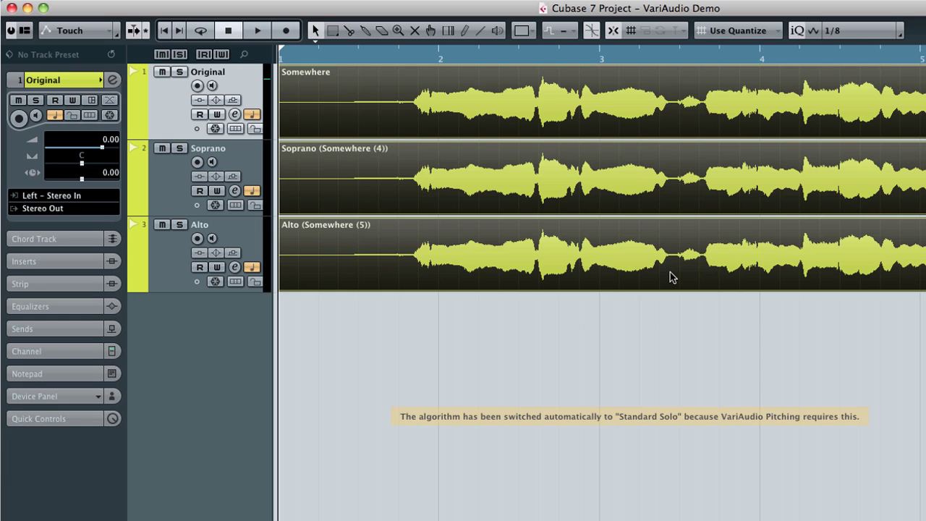
# Step: Select all three events and play Original, Soprano and Alto together from bar 1
pyautogui.press('super+a')
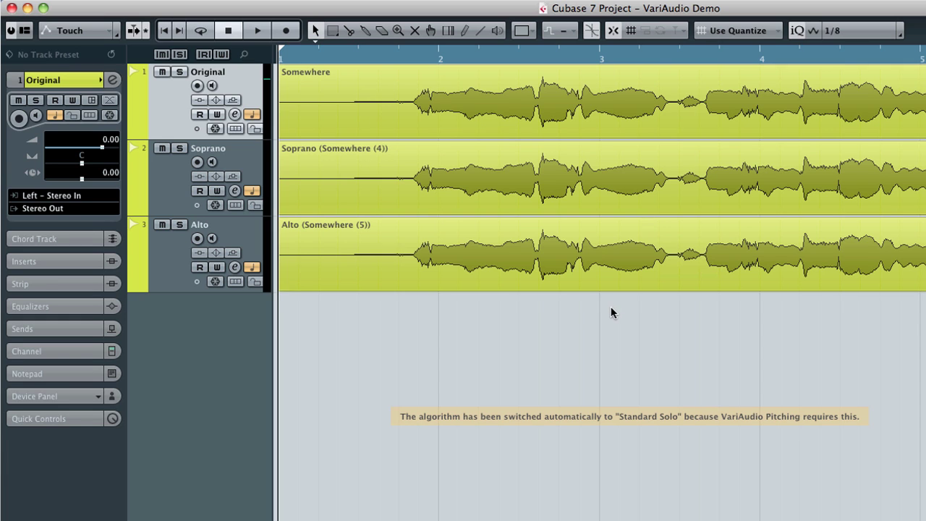
pyautogui.click(349, 56)
pyautogui.press('space')
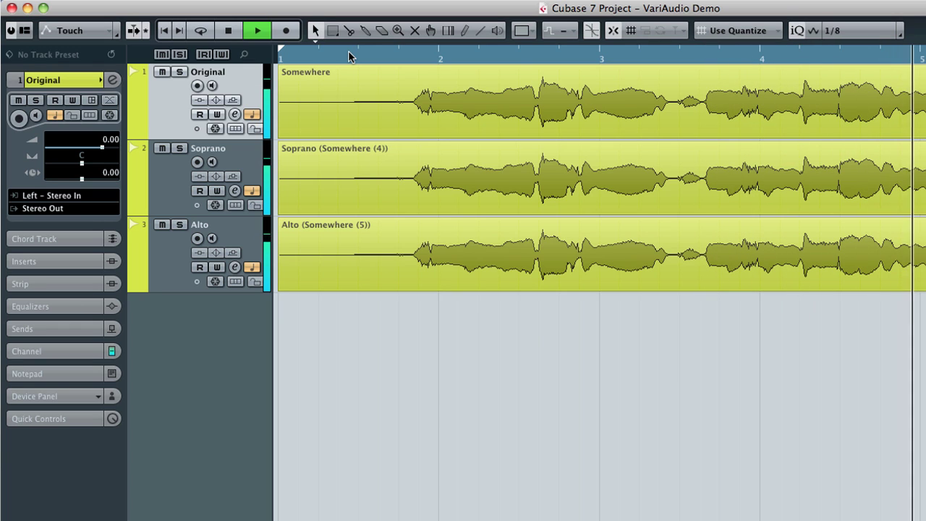
pyautogui.press('space')
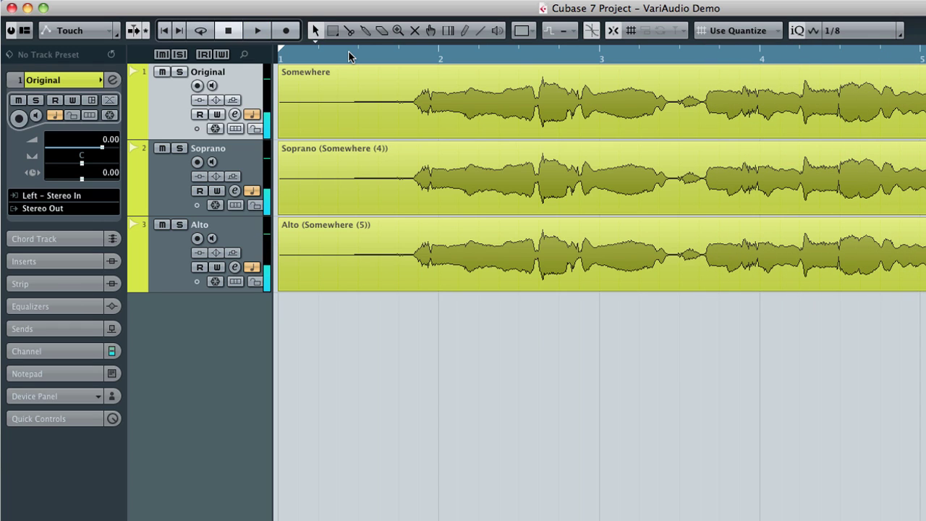
# Step: Regenerate two harmony voices from the Somewhere event with Open Sample Editor after Completion enabled
pyautogui.click(350, 53)
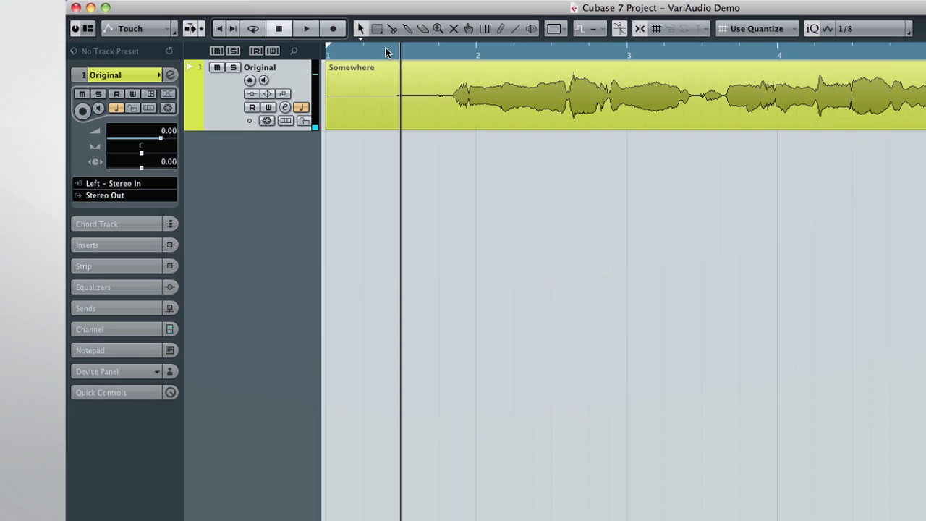
pyautogui.click(361, 73)
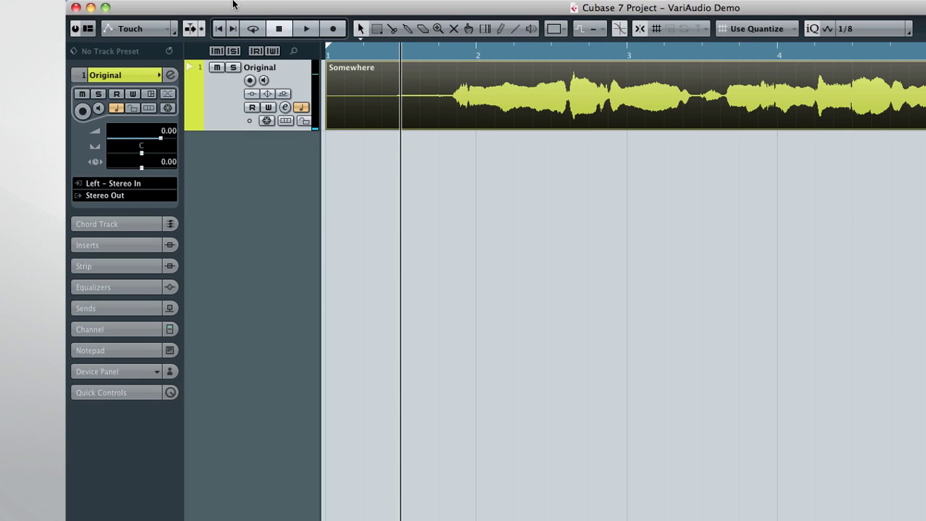
pyautogui.moveTo(208, 4)
pyautogui.click(267, 7)
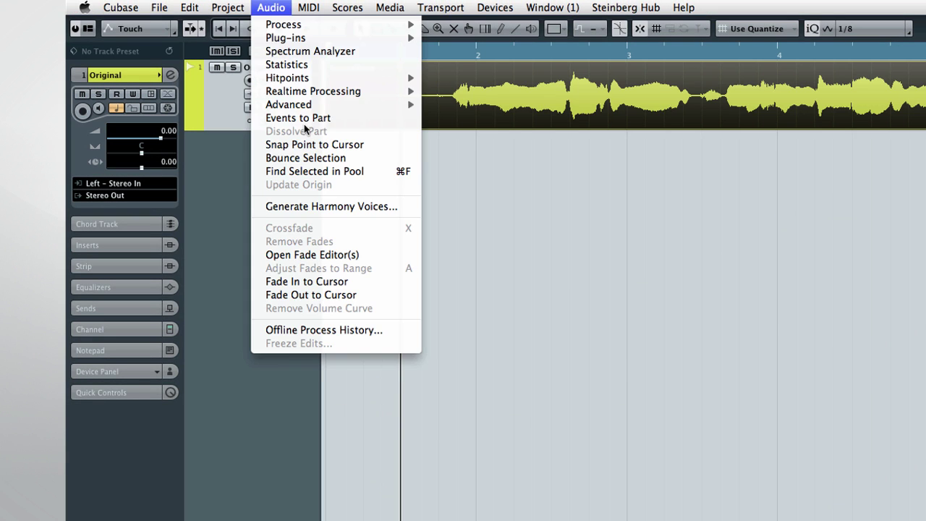
pyautogui.click(321, 206)
pyautogui.click(583, 230)
pyautogui.click(698, 255)
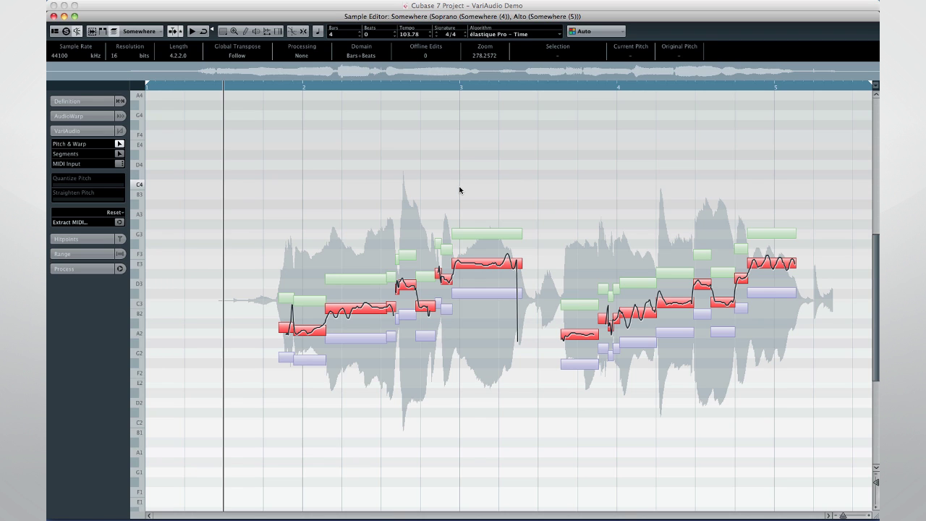
# Step: Raise the Soprano note near bar 3 to A#3 and lower the matching Alto note to C3
pyautogui.press('space')
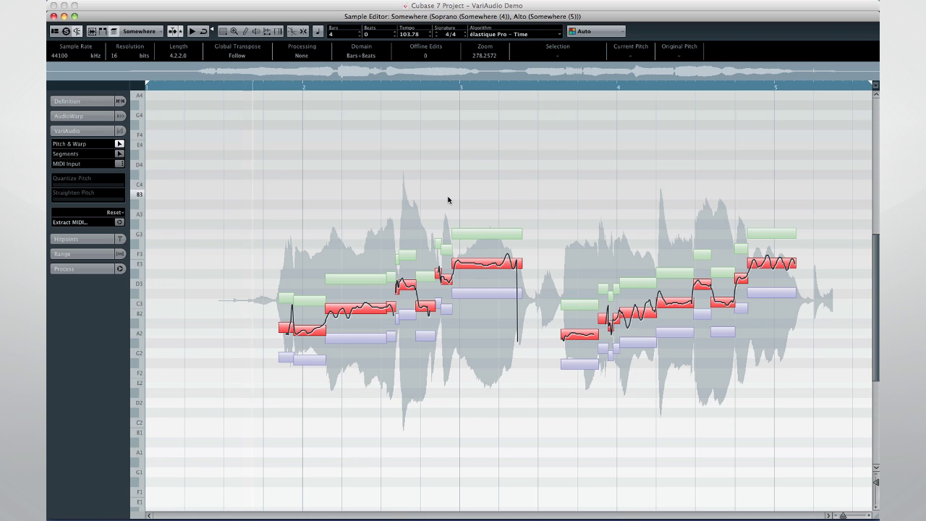
pyautogui.click(499, 232)
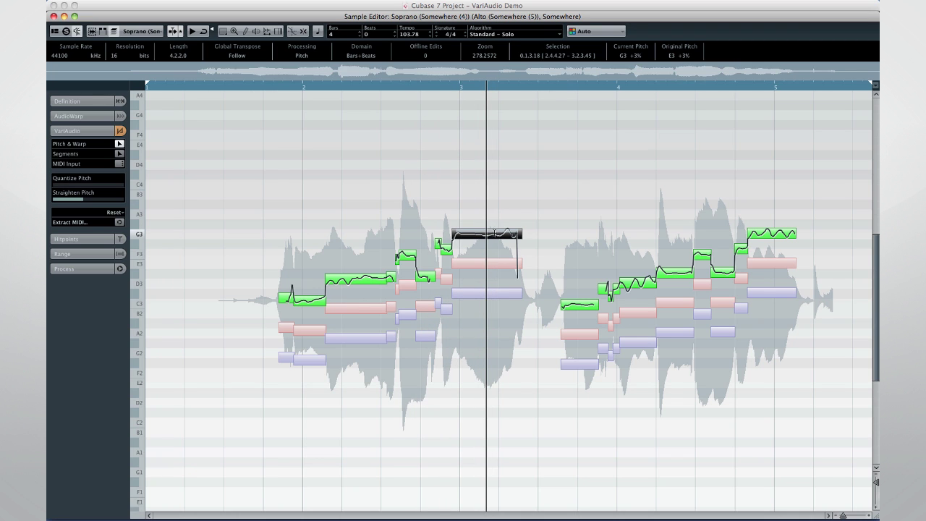
pyautogui.moveTo(495, 233); pyautogui.dragTo(496, 211)
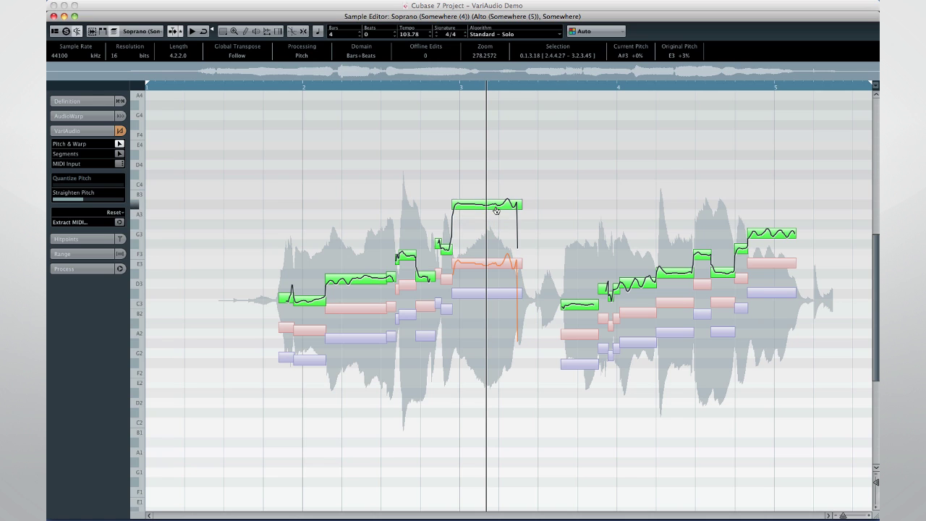
pyautogui.click(495, 292)
pyautogui.moveTo(495, 293); pyautogui.dragTo(493, 310)
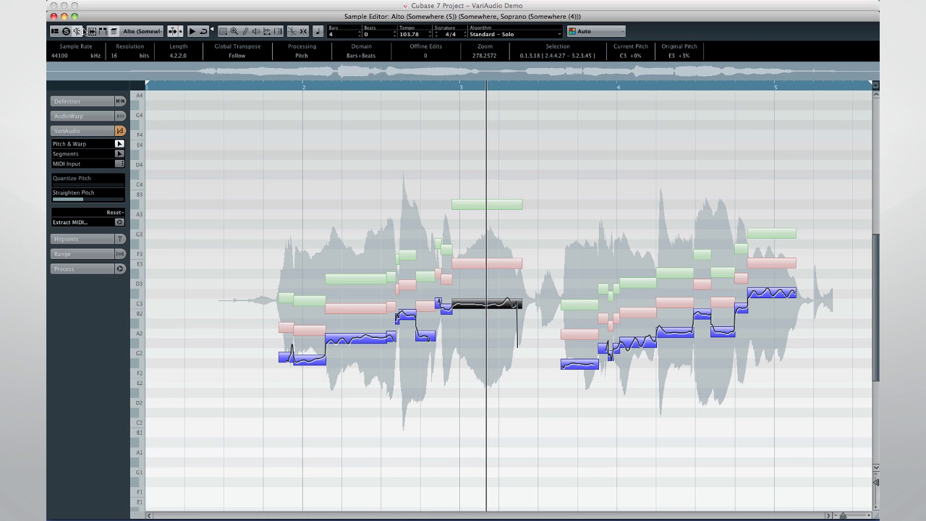
# Step: Close the Sample Editor and generate four harmony voices from the Somewhere vocal
pyautogui.click(61, 15)
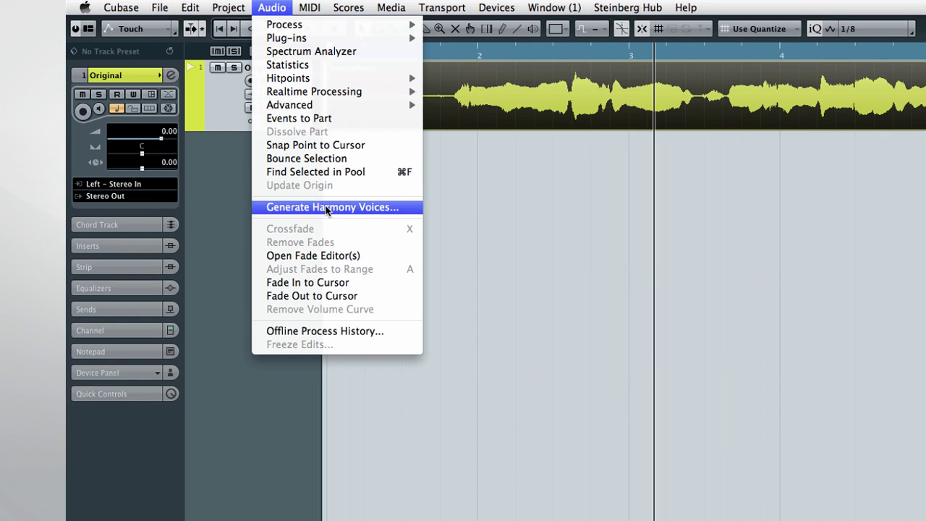
pyautogui.click(325, 207)
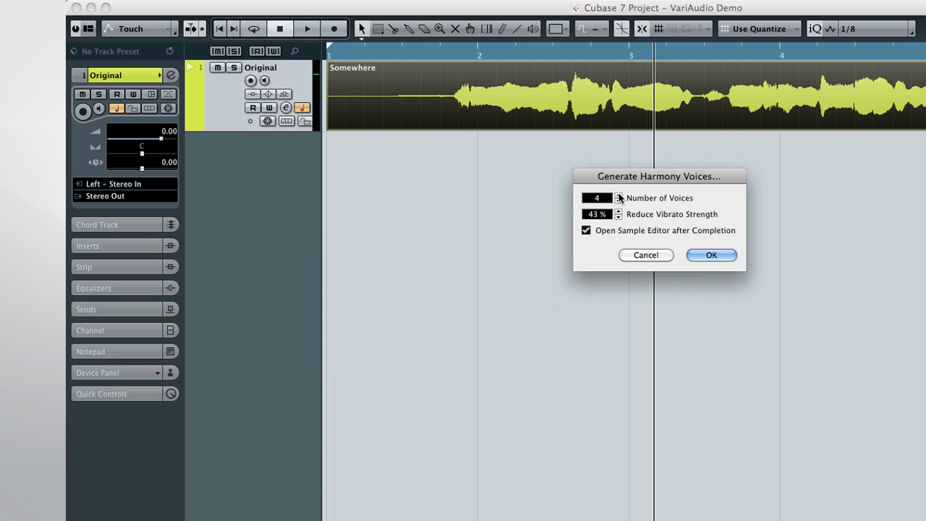
pyautogui.click(711, 255)
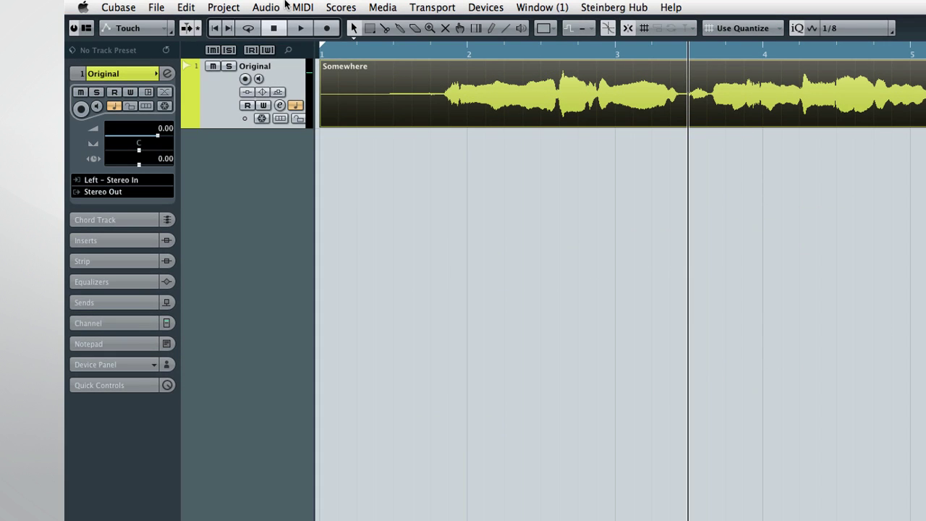
# Step: Regenerate the harmony voices and select the lower Alto note near A2
pyautogui.click(274, 7)
pyautogui.click(315, 203)
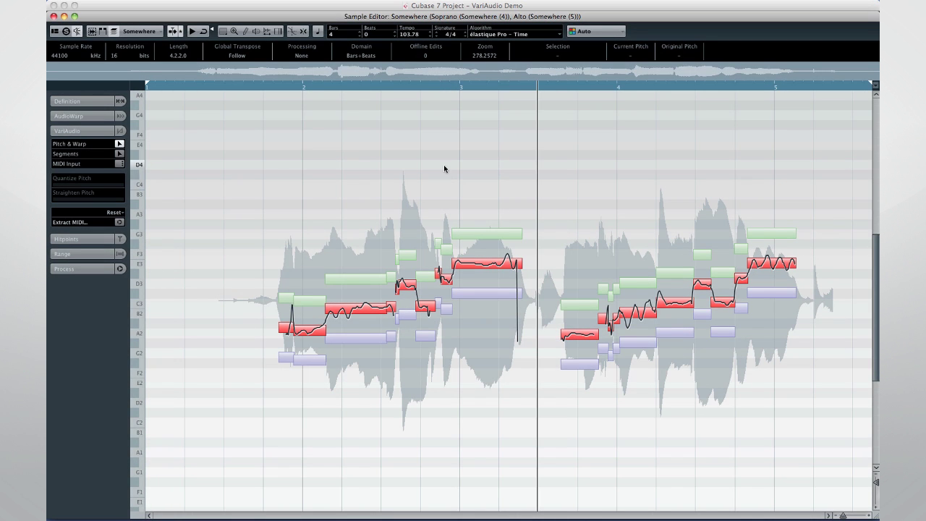
pyautogui.click(347, 341)
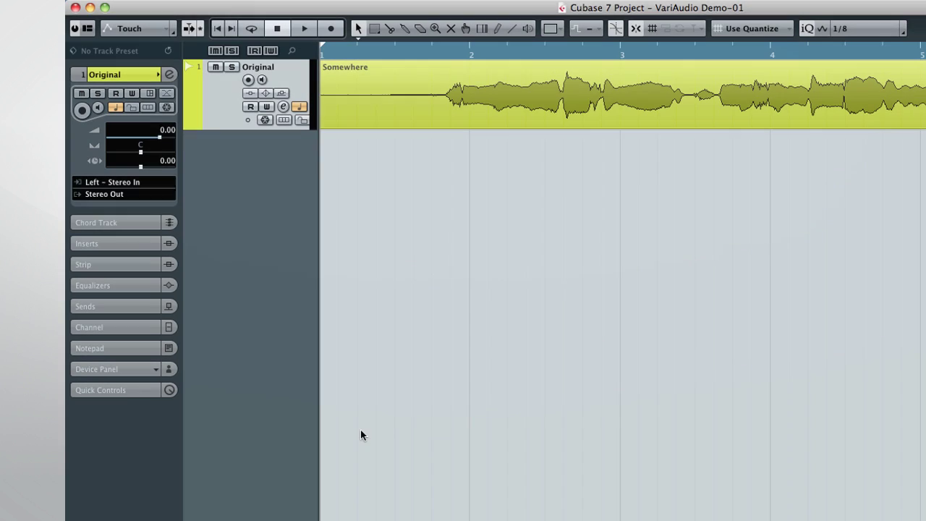
# Step: Add a chord track to the project
pyautogui.moveTo(149, 6)
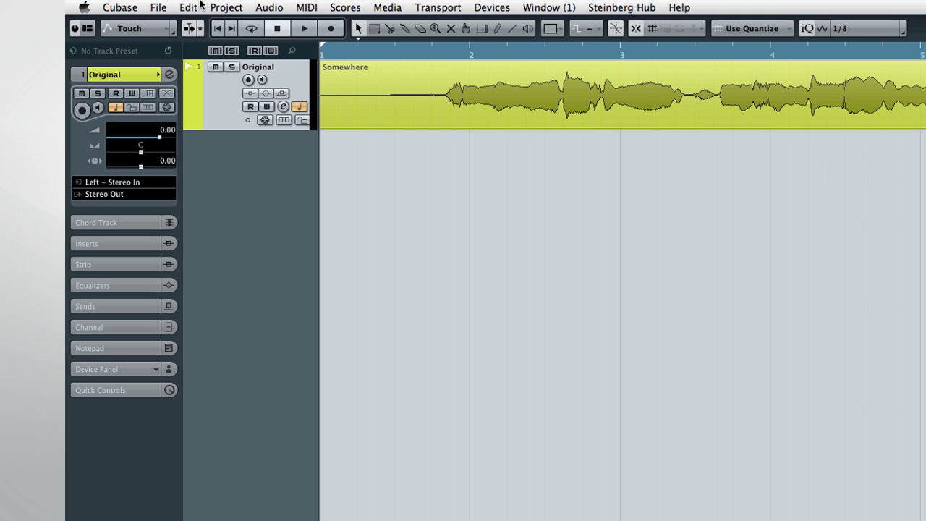
pyautogui.click(225, 7)
pyautogui.moveTo(246, 24)
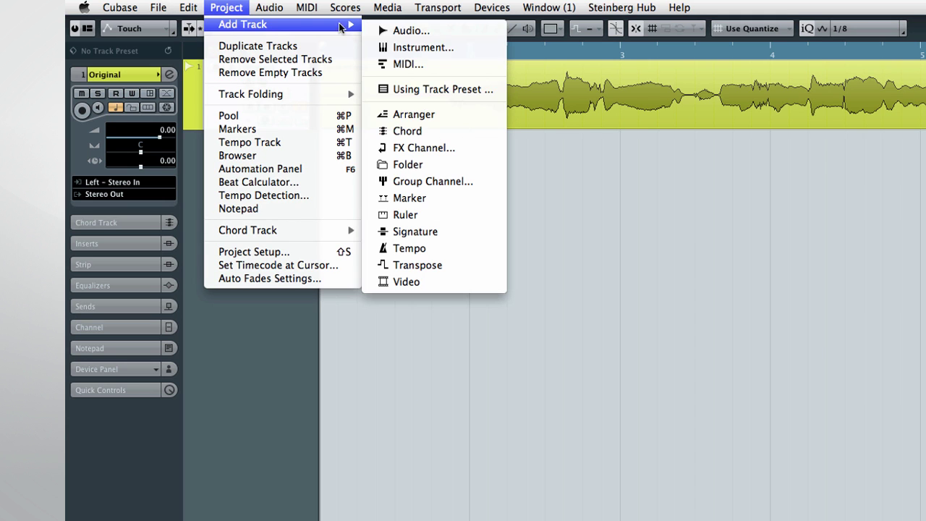
pyautogui.click(418, 131)
# Step: Draw a chord event at bar 2, set it to C major, then reselect the Somewhere vocal
pyautogui.click(496, 28)
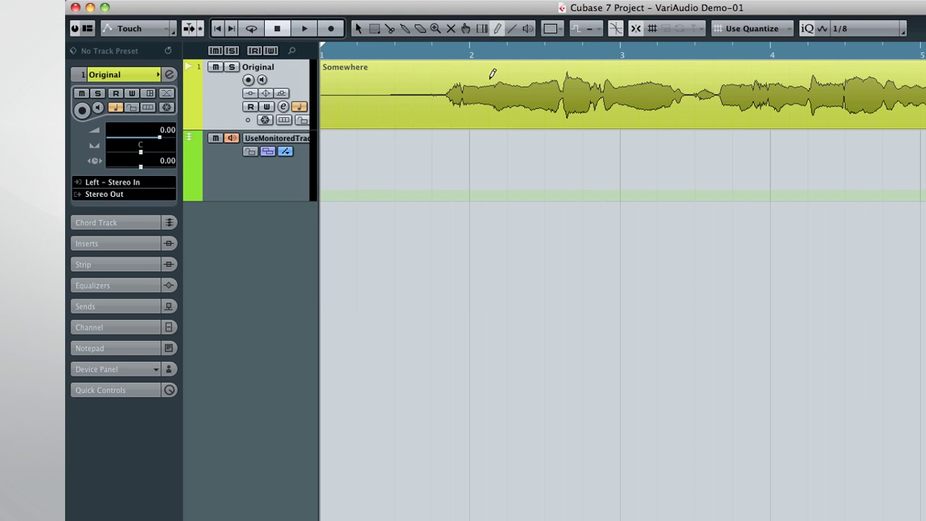
pyautogui.click(490, 159)
pyautogui.press('1')
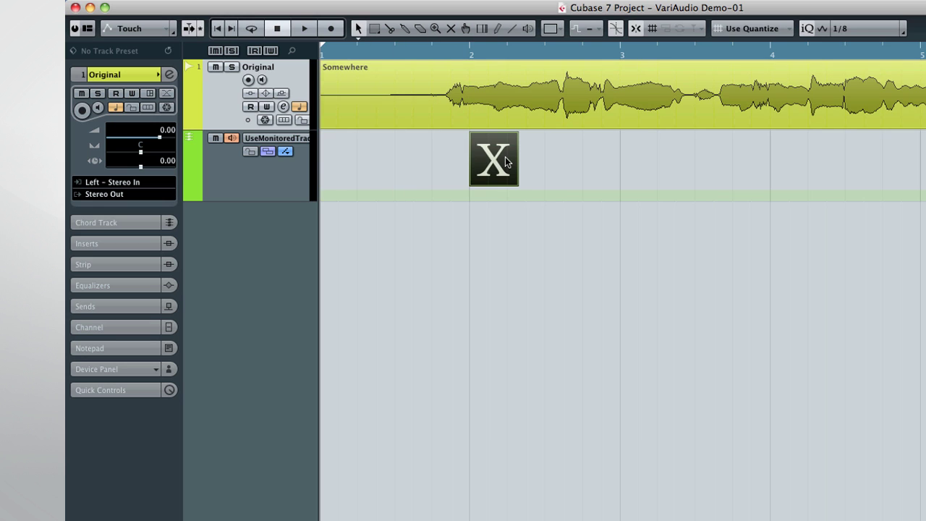
pyautogui.doubleClick(499, 158)
pyautogui.click(426, 199)
pyautogui.click(413, 218)
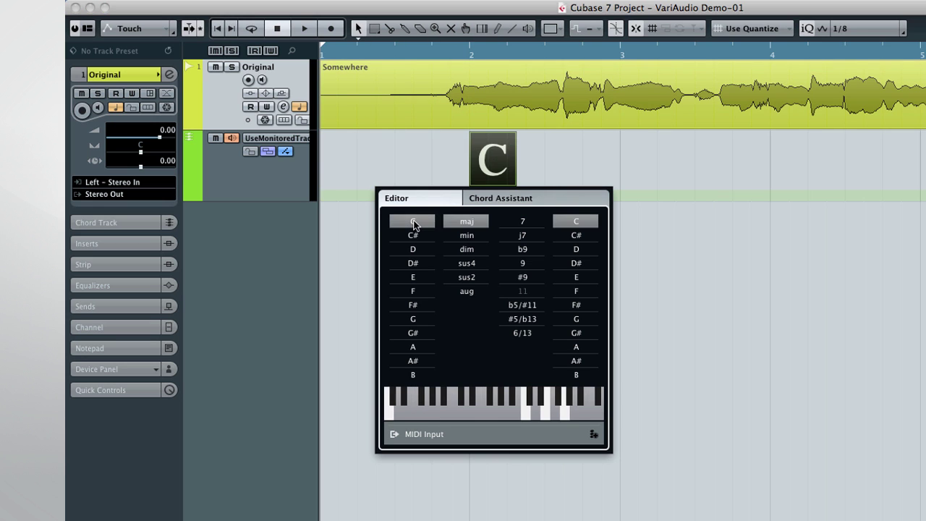
pyautogui.click(432, 180)
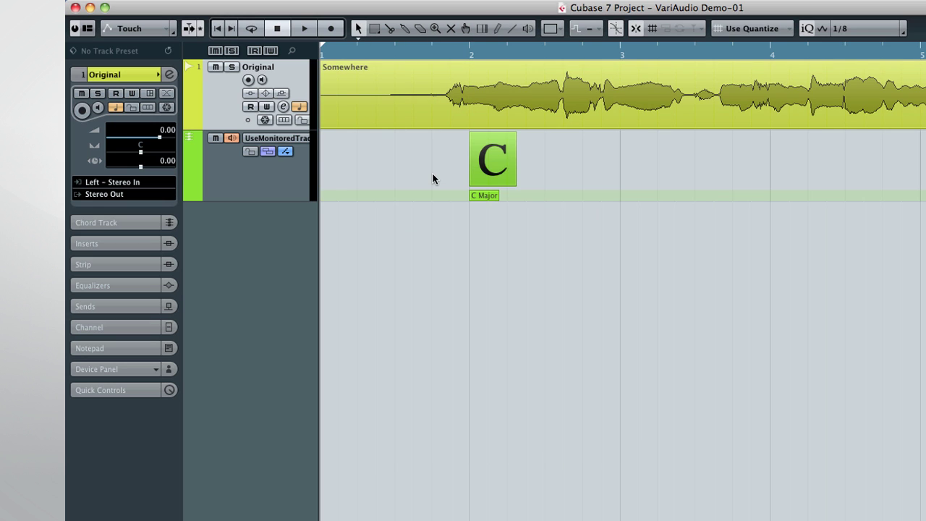
pyautogui.click(409, 102)
pyautogui.click(268, 7)
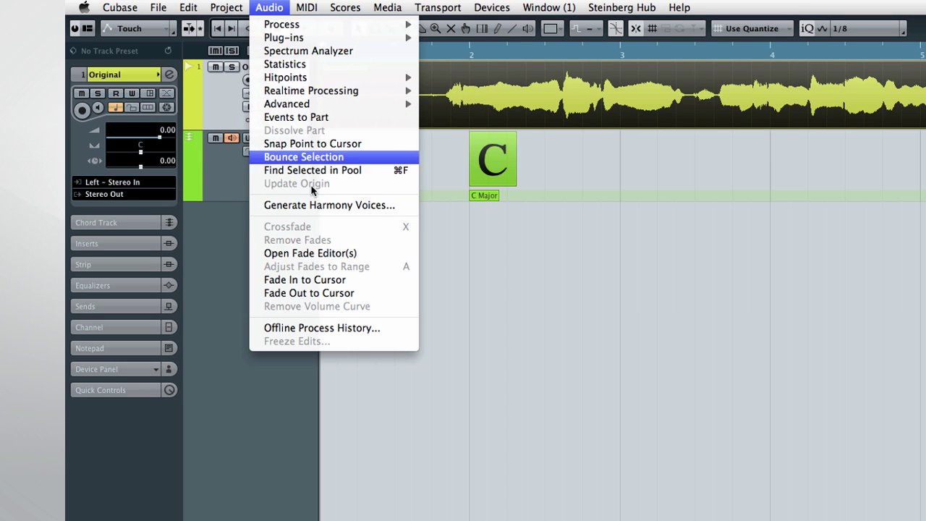
# Step: Run Generate Harmony Voices with 2 voices to create Soprano and Alto tracks
pyautogui.click(331, 205)
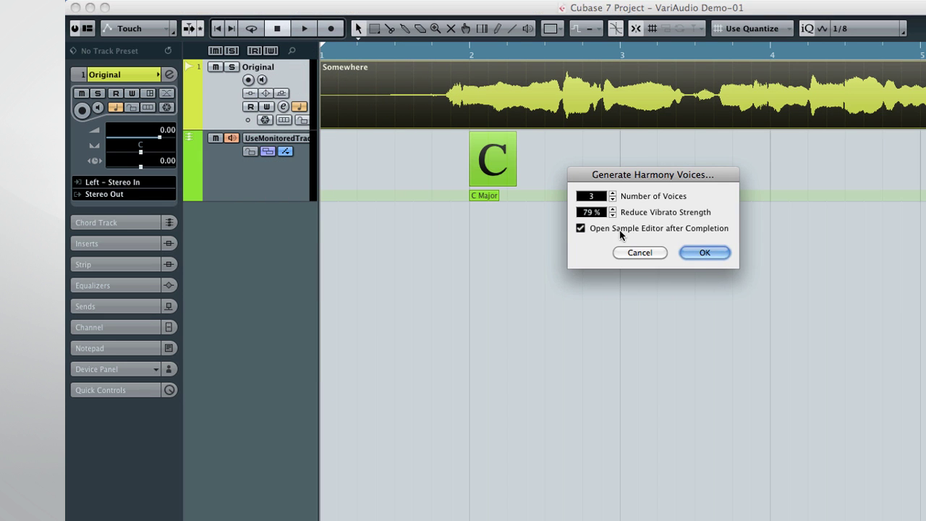
pyautogui.click(689, 252)
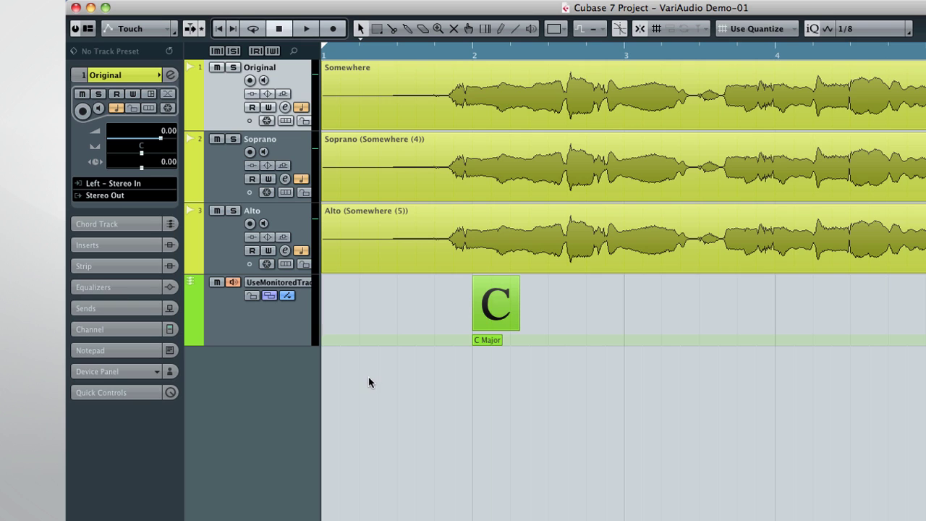
# Step: Set the track's Follow Chord Track mode to Auto in the Inspector
pyautogui.click(130, 223)
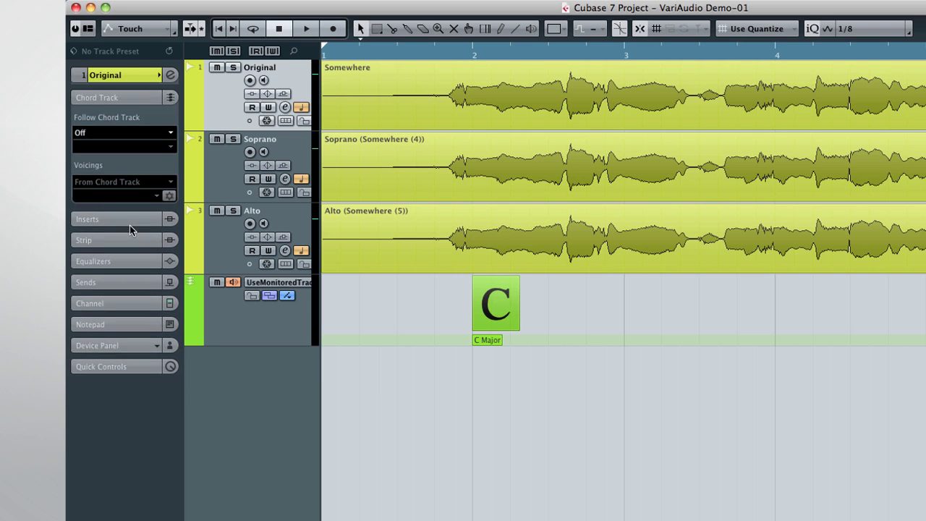
pyautogui.click(172, 133)
pyautogui.click(157, 151)
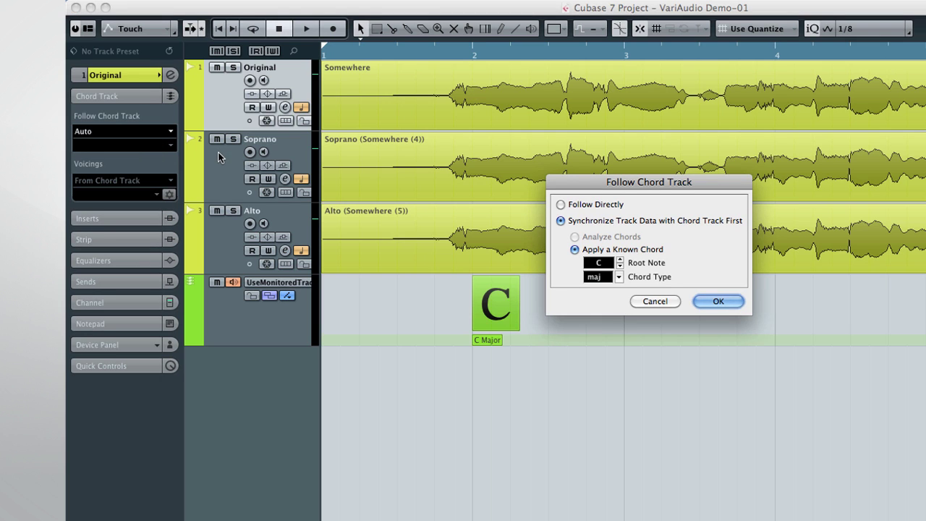
pyautogui.click(710, 296)
# Step: Add F and G chords at bars 3 and 4, then play the harmonised phrase
pyautogui.press('Down')
pyautogui.press('Down')
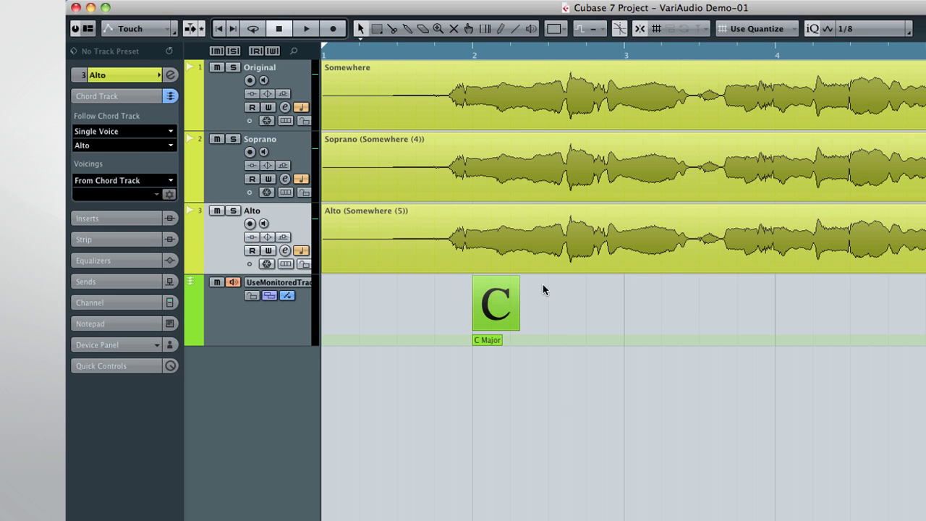
pyautogui.click(636, 302)
pyautogui.click(776, 302)
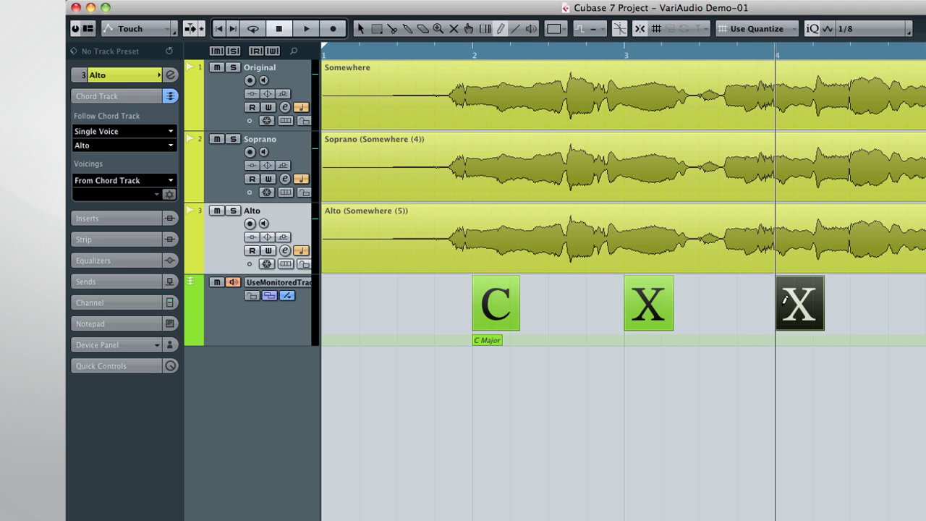
pyautogui.doubleClick(639, 310)
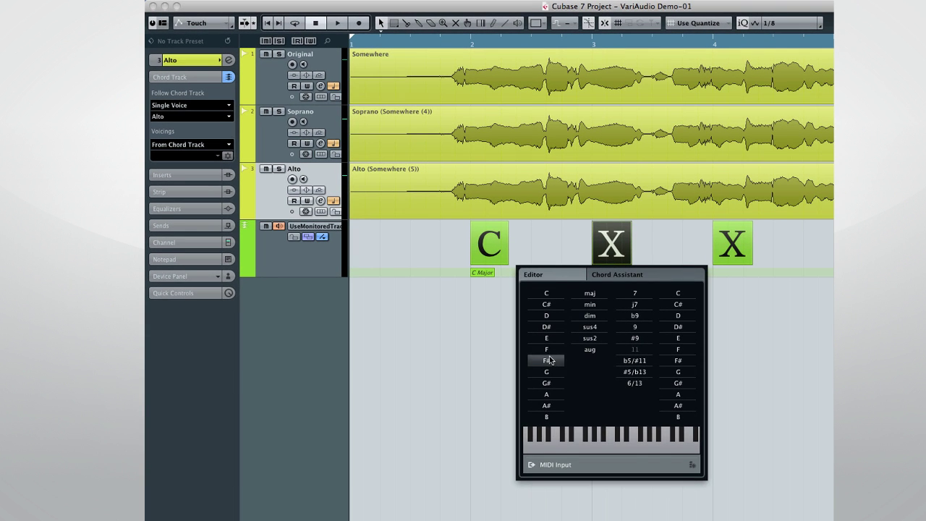
pyautogui.click(547, 349)
pyautogui.doubleClick(725, 247)
pyautogui.click(667, 371)
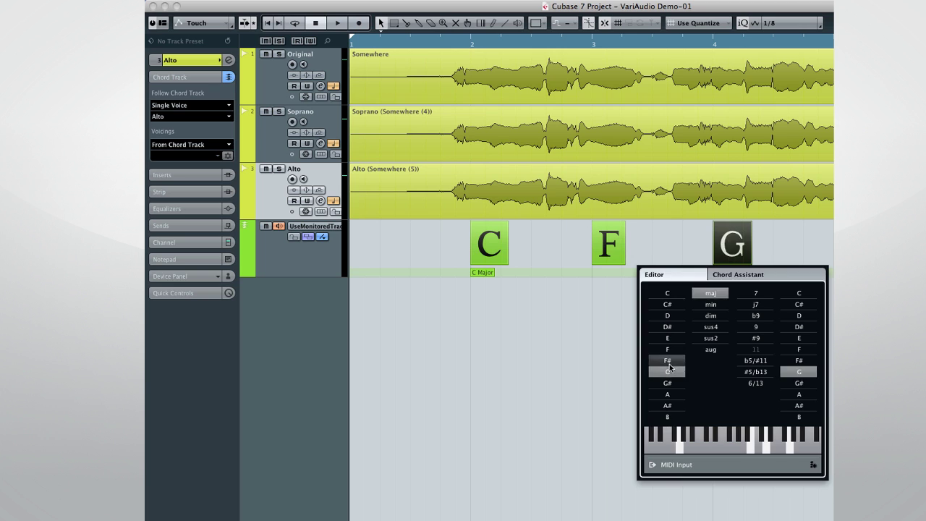
pyautogui.press('Escape')
pyautogui.click(430, 42)
pyautogui.press('space')
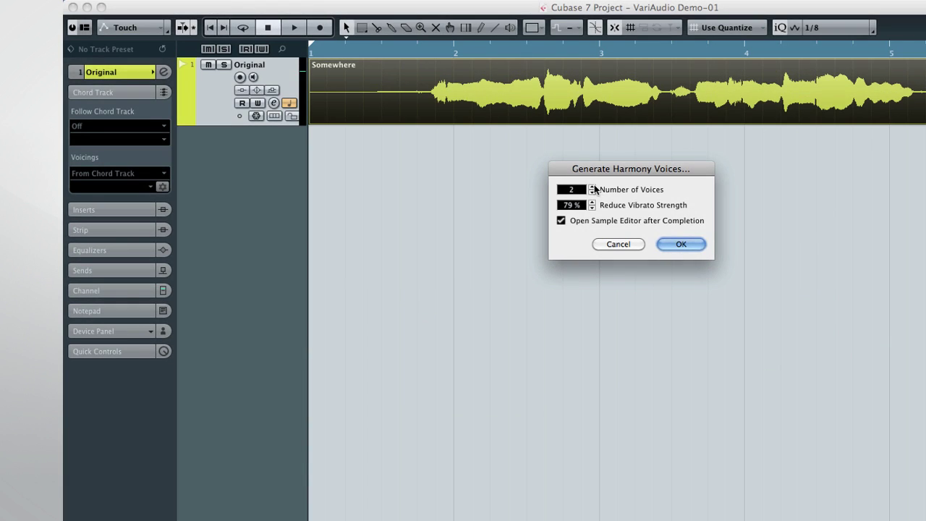
# Step: Generate four harmony voices, then switch editing between the Soprano, Alto, Tenor and Bass voices
pyautogui.click(671, 242)
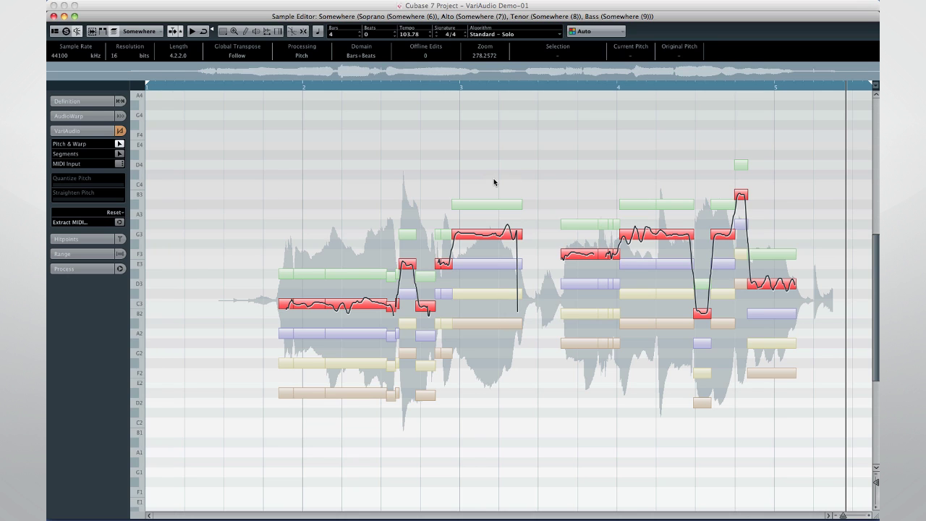
pyautogui.click(464, 205)
pyautogui.click(470, 264)
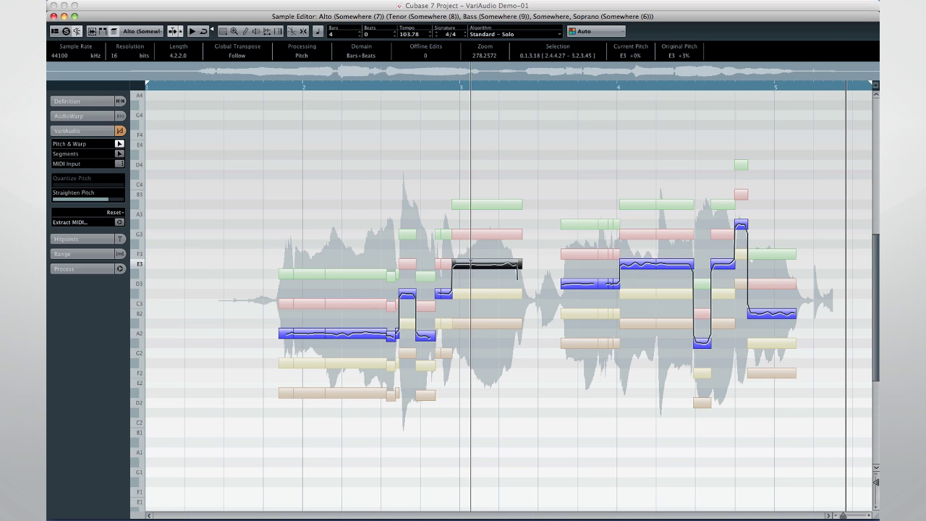
pyautogui.click(483, 295)
pyautogui.click(482, 322)
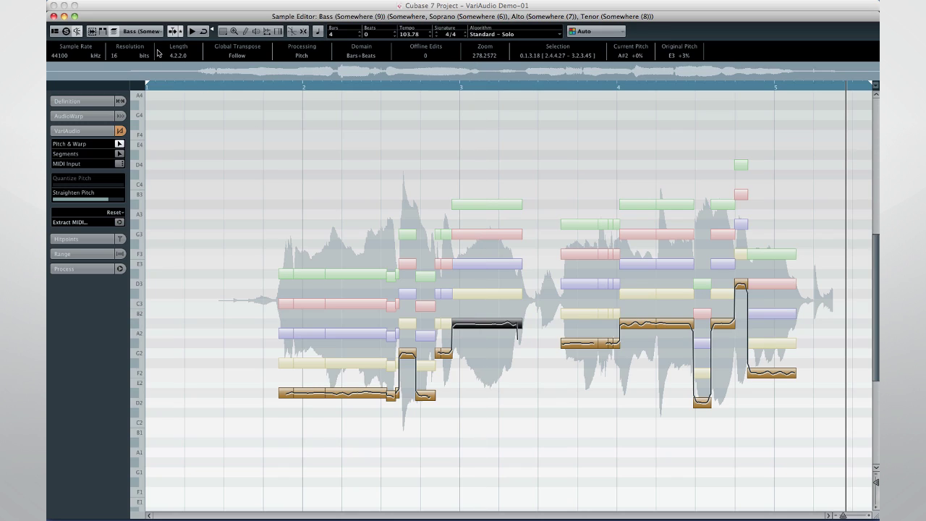
pyautogui.click(145, 31)
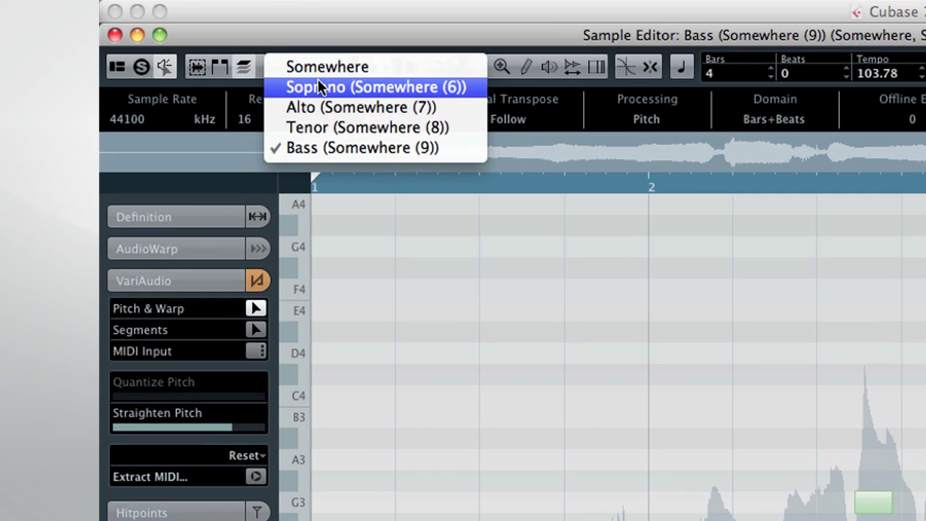
# Step: Make Soprano the edited voice, colour notes by Event, then revert to Auto colours
pyautogui.click(269, 73)
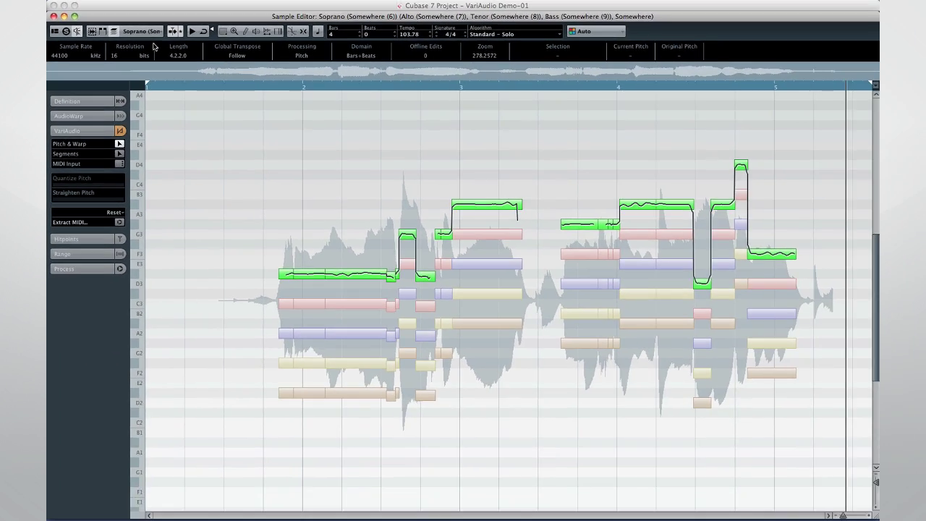
pyautogui.click(757, 39)
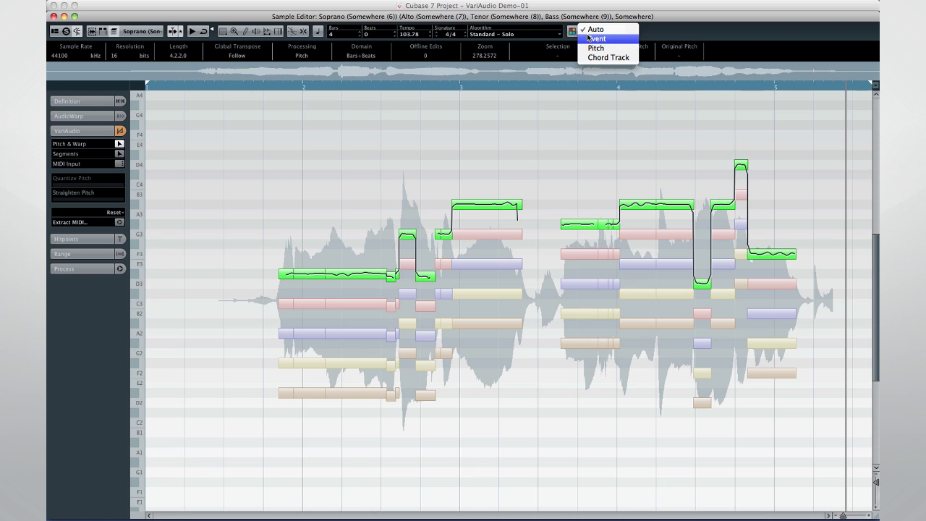
pyautogui.click(619, 40)
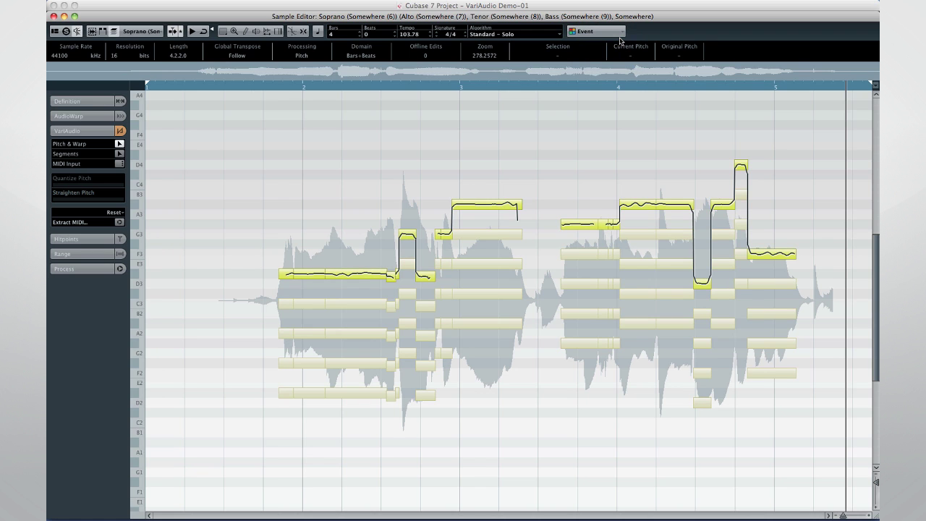
pyautogui.click(599, 34)
pyautogui.click(599, 21)
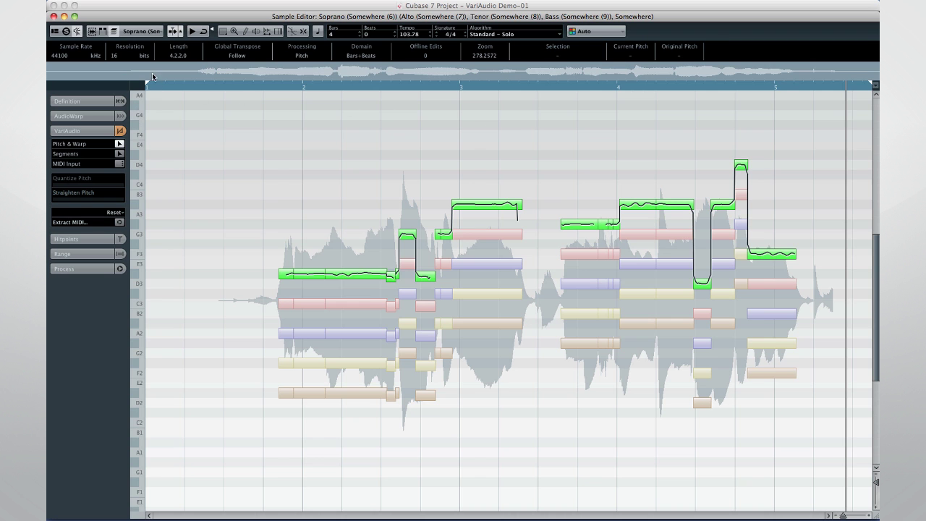
# Step: Switch to the Tenor voice, test-drag its C3 note, and select Tenor segments
pyautogui.click(114, 33)
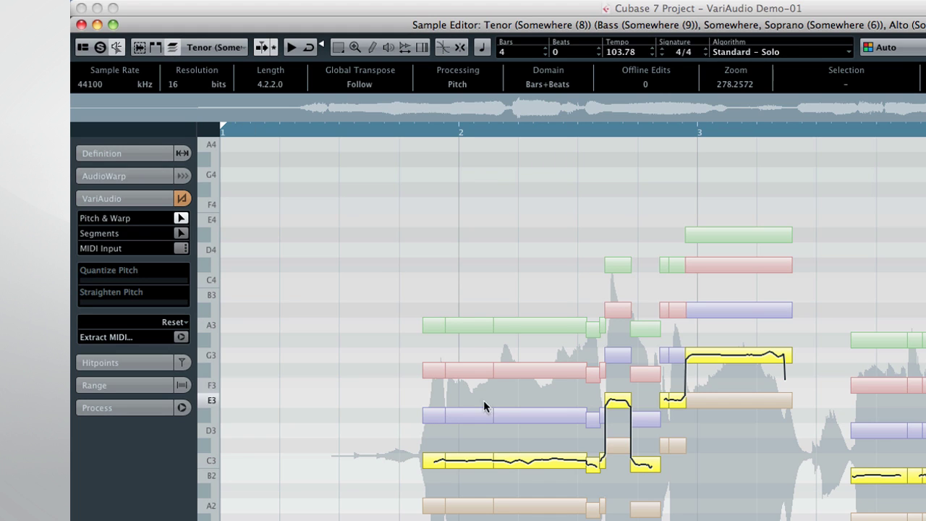
pyautogui.moveTo(517, 470)
pyautogui.mouseDown()
pyautogui.moveTo(520, 384)
pyautogui.moveTo(521, 473)
pyautogui.mouseUp()
pyautogui.moveTo(434, 248); pyautogui.dragTo(736, 519)
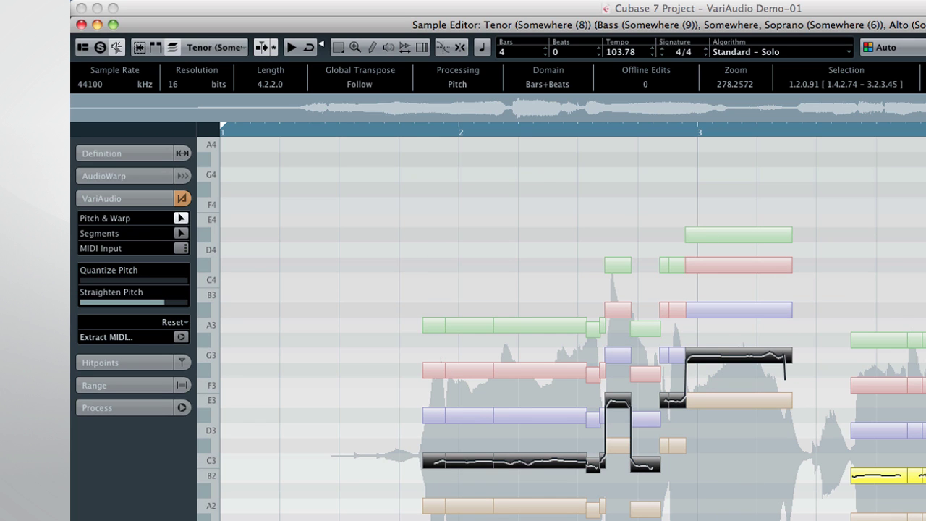
pyautogui.click(655, 465)
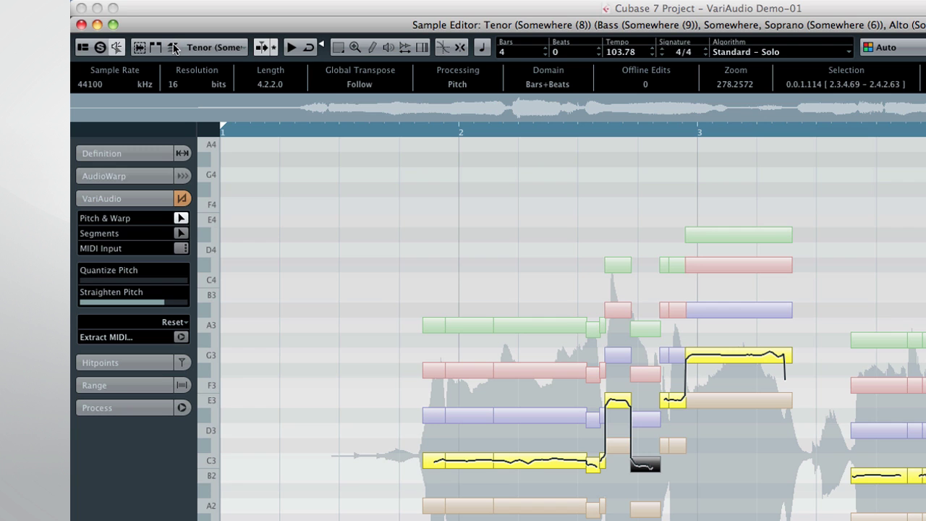
# Step: Select the bar 1–3 segments of all voices, lower them together, then deselect
pyautogui.moveTo(322, 191); pyautogui.dragTo(777, 515)
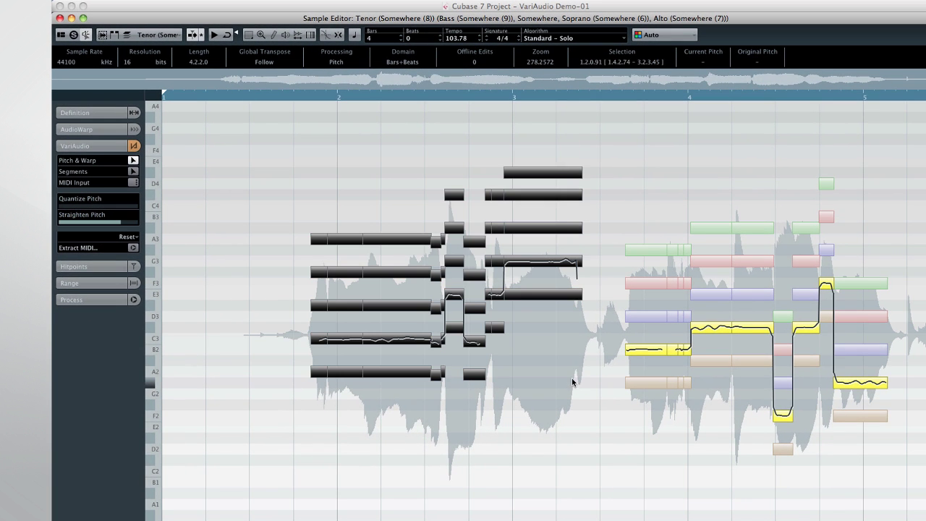
pyautogui.moveTo(534, 295); pyautogui.dragTo(532, 360)
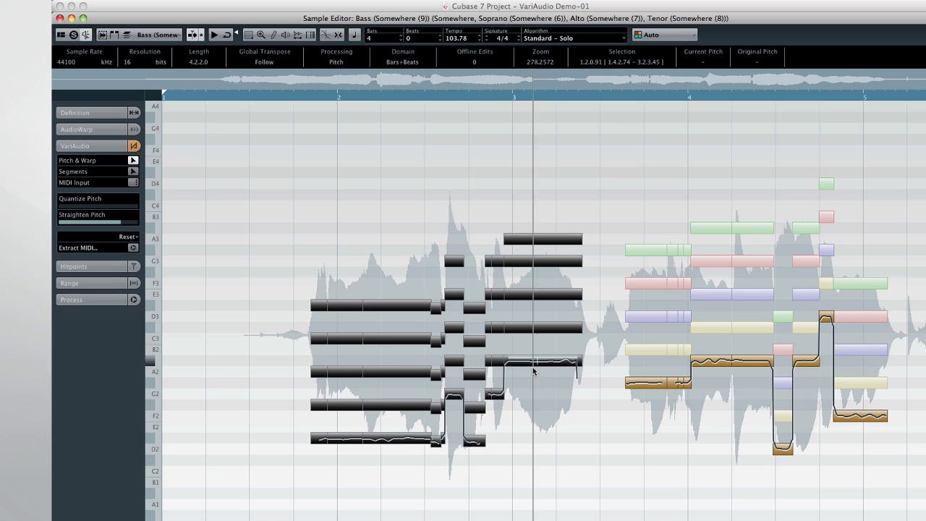
pyautogui.click(533, 371)
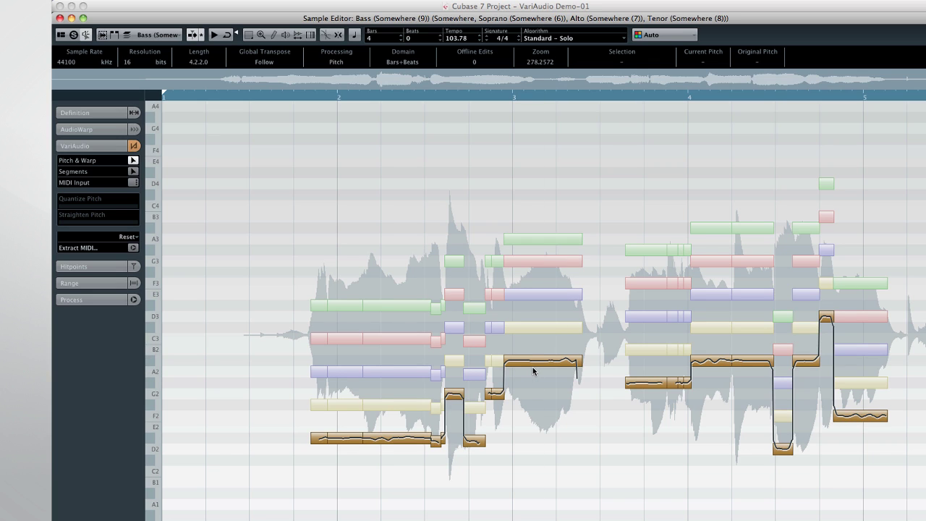